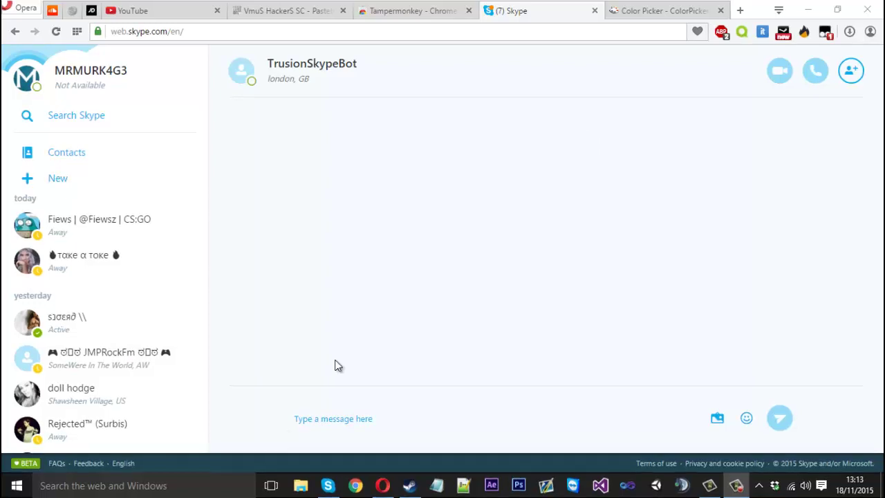
Open the Skype desktop app's About box, confirm version 7.12.0.101, and close it
click(328, 484)
click(187, 22)
mouse_move(211, 21)
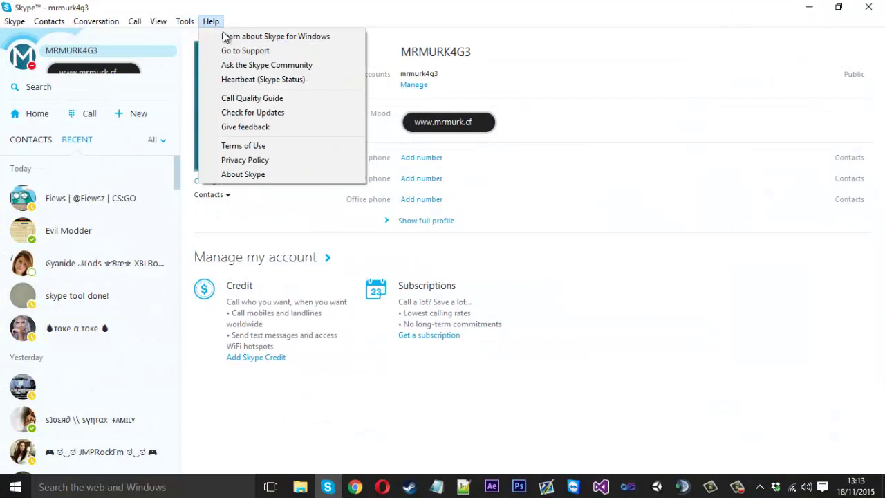
click(251, 175)
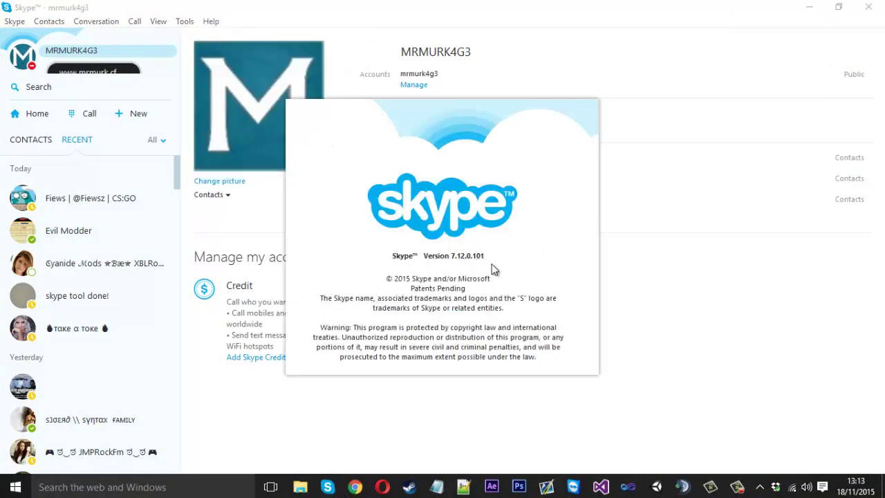
click(668, 284)
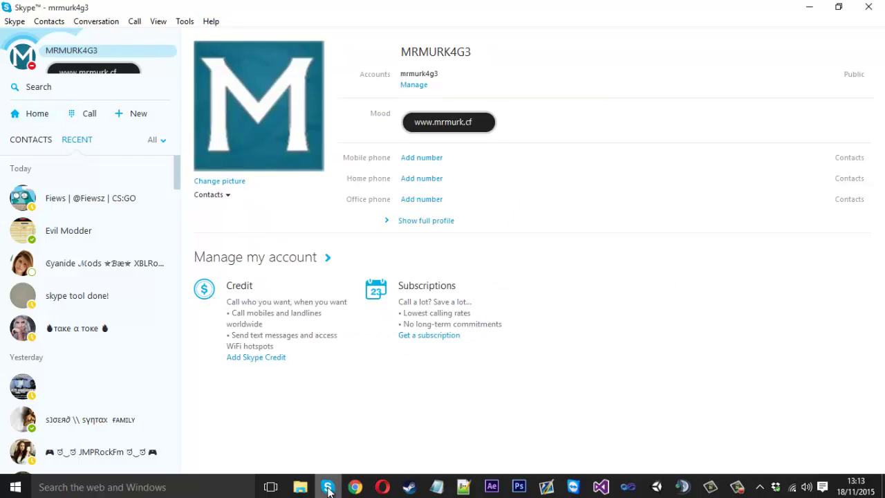
Start a '#' message to TrusionSkypeBot in Skype for Web, then go to ColorPicker.com
click(382, 487)
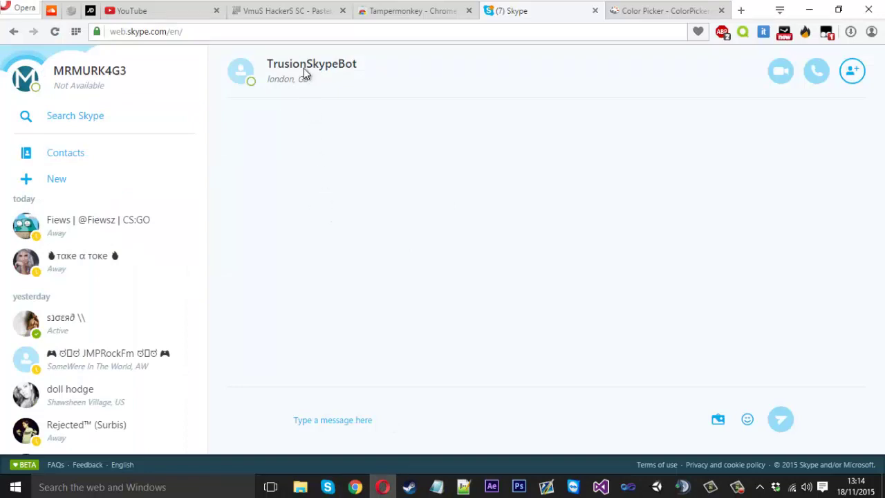
click(390, 424)
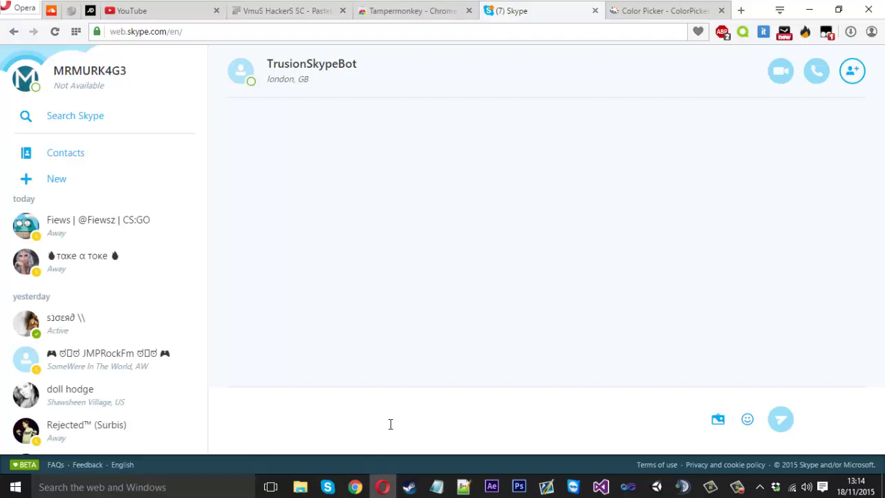
text(#!)
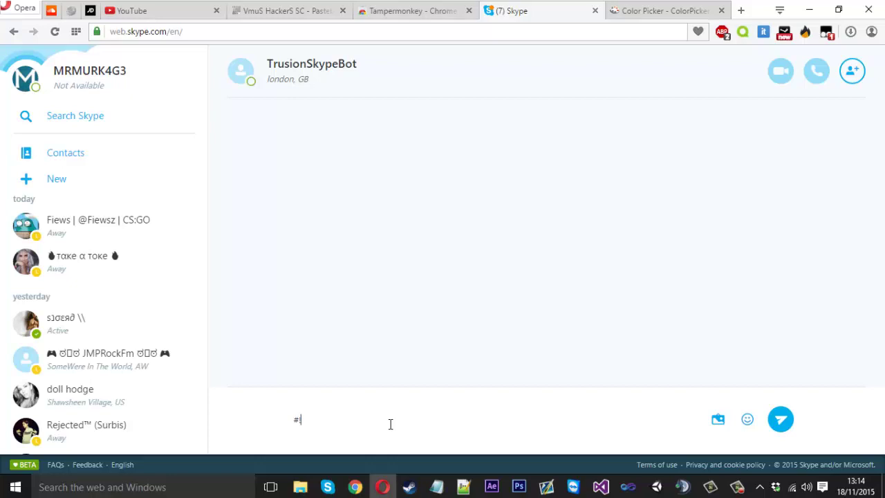
click(677, 11)
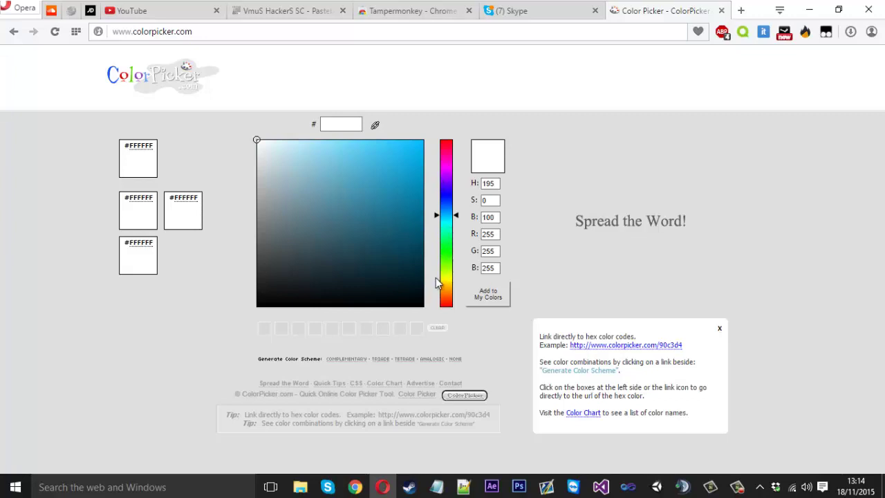
Set the colour picker to pure red and copy its hex code FF0000
drag(455, 221, 459, 130)
drag(412, 152, 424, 133)
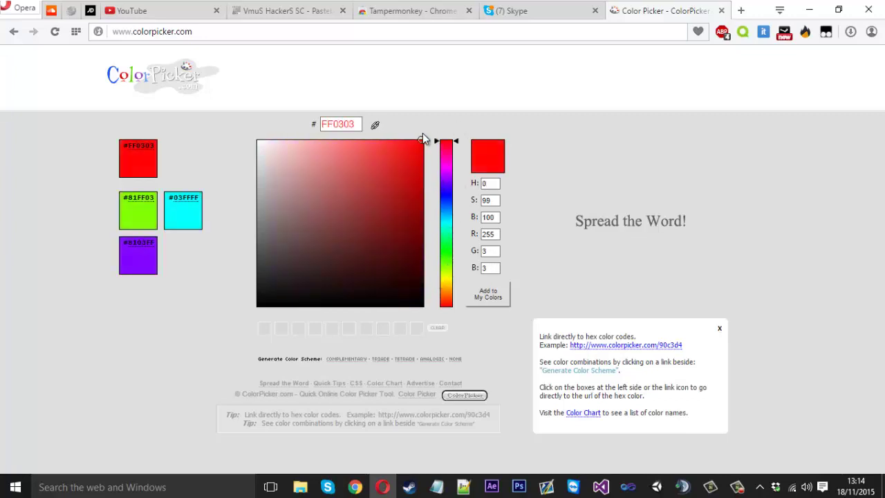
double_click(352, 124)
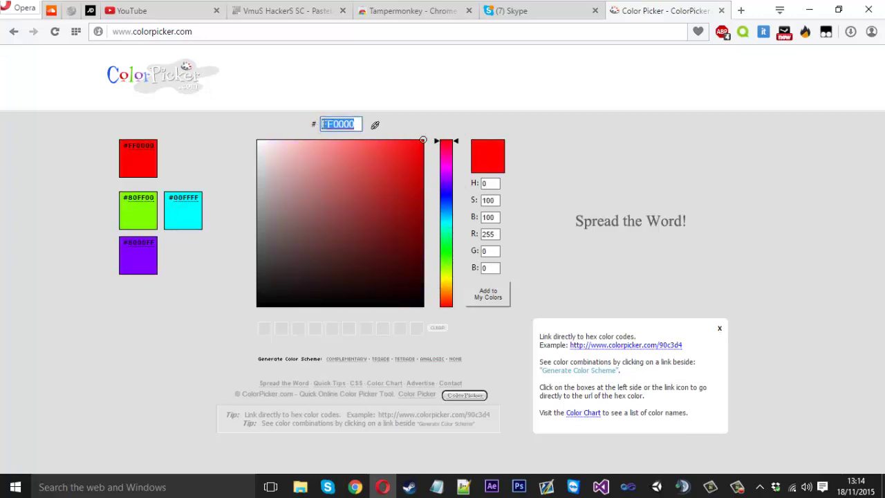
right_click(336, 123)
click(370, 217)
Add '#!=' to the Skype draft, then reselect the hex code on the colour picker
click(533, 15)
text(#!)
text(=)
click(711, 15)
triple_click(336, 123)
click(393, 106)
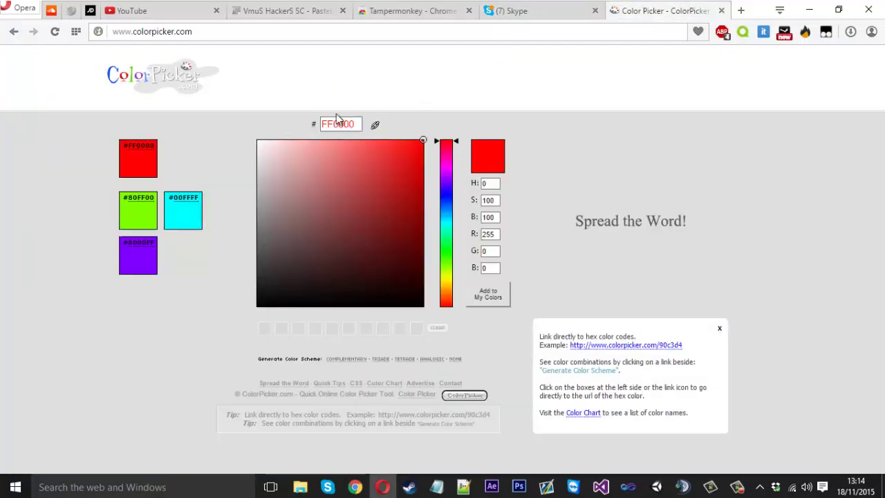
Paste FF0000 into the draft, complete it as '#!#FF0000! Testing', and send it
click(536, 19)
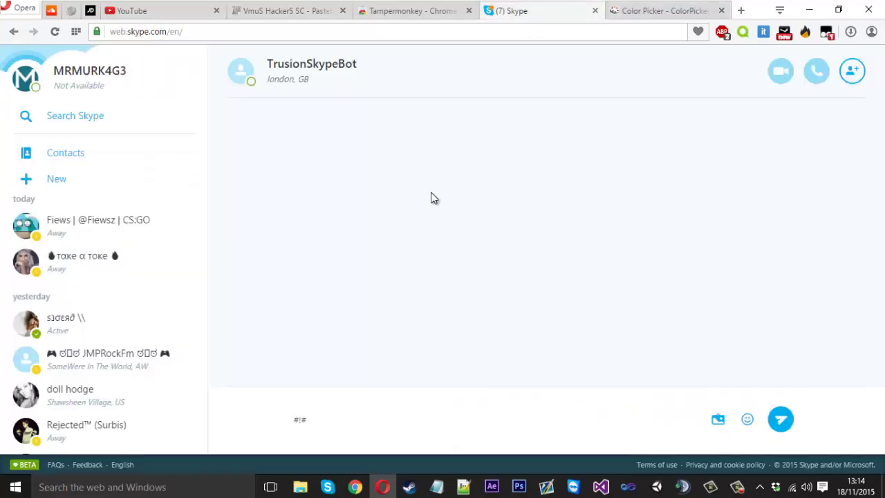
key(ctrl+v)
text(!)
text(Testing)
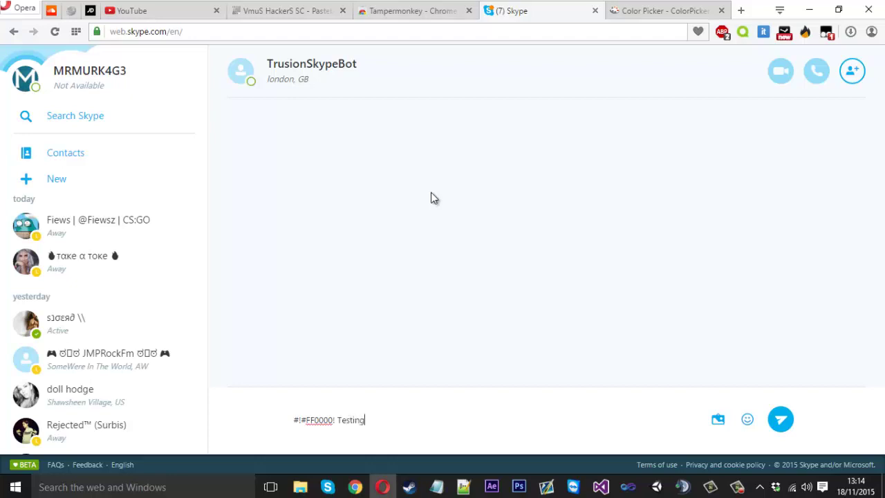
key(Return)
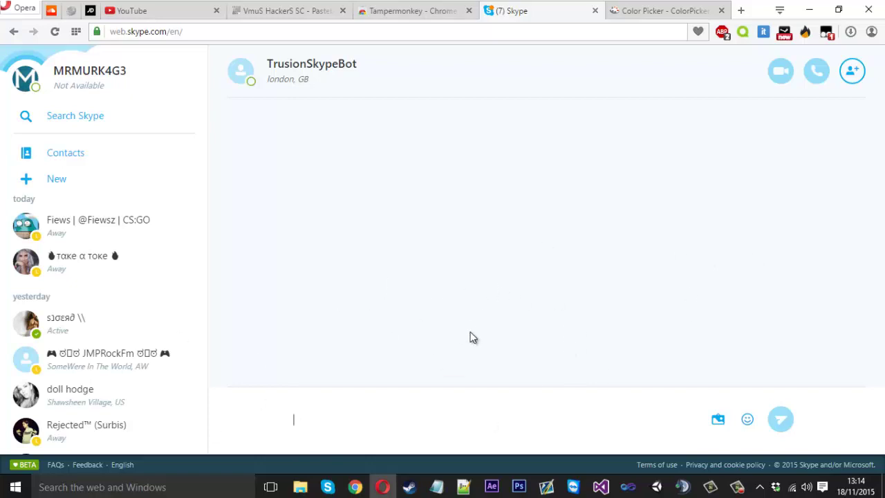
In the desktop app's TrusionSkypeBot conversation, confirm 'Testing' appears in red, then return to the browser
click(329, 488)
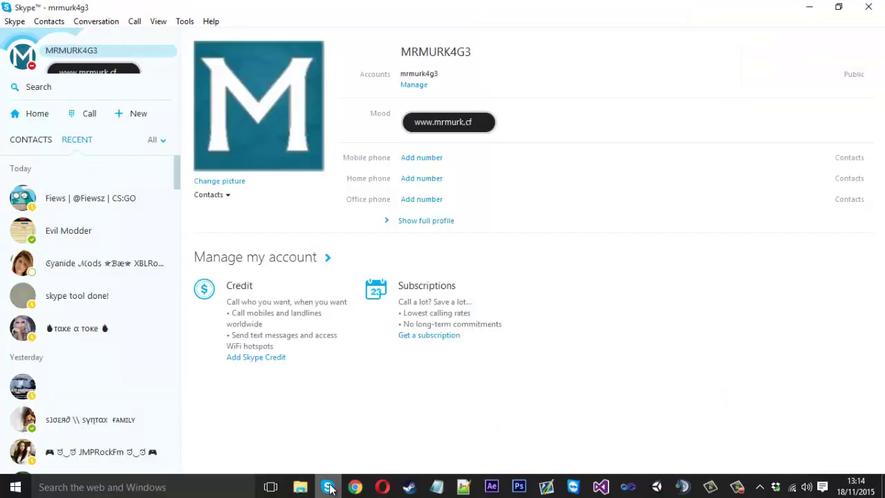
click(330, 488)
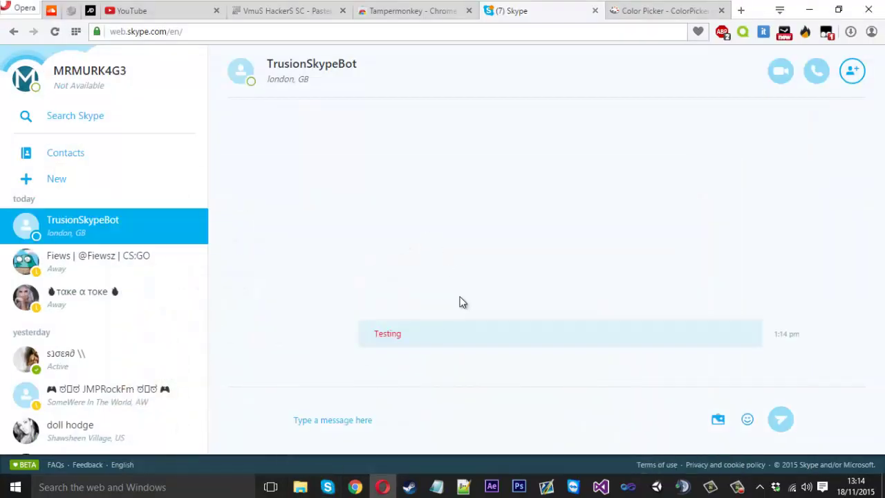
click(387, 412)
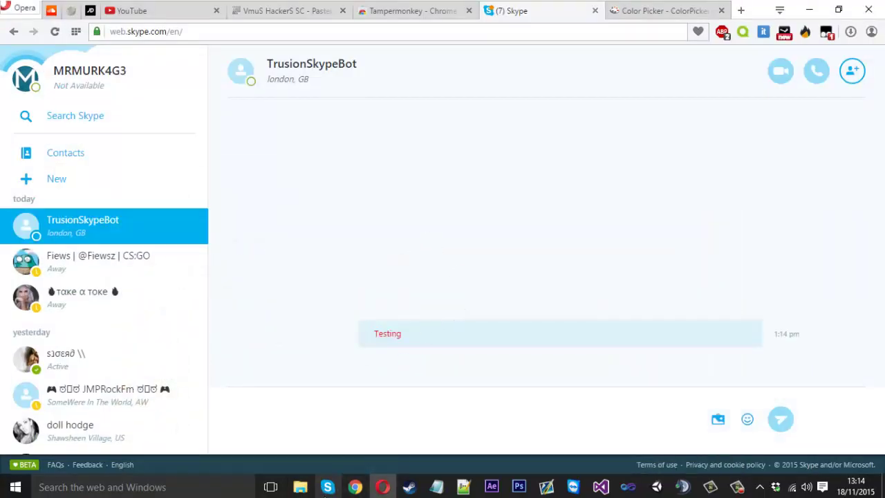
click(327, 487)
click(327, 488)
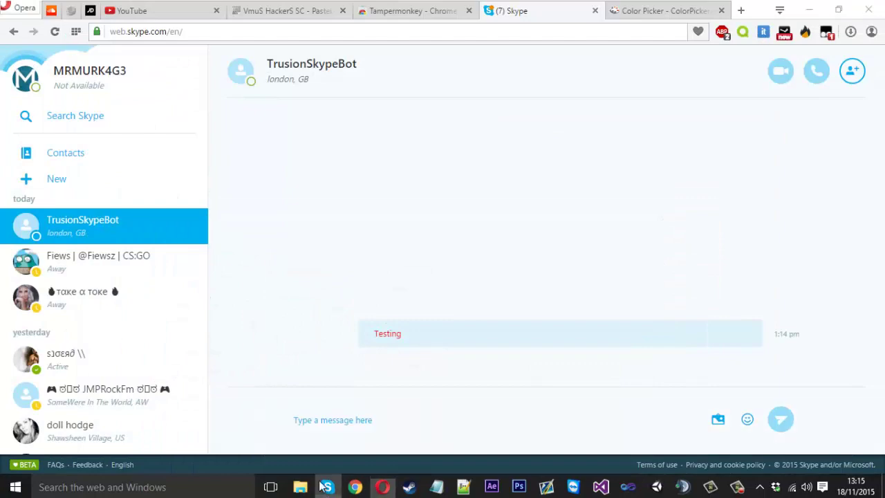
click(327, 487)
click(89, 209)
click(332, 433)
double_click(313, 384)
click(323, 379)
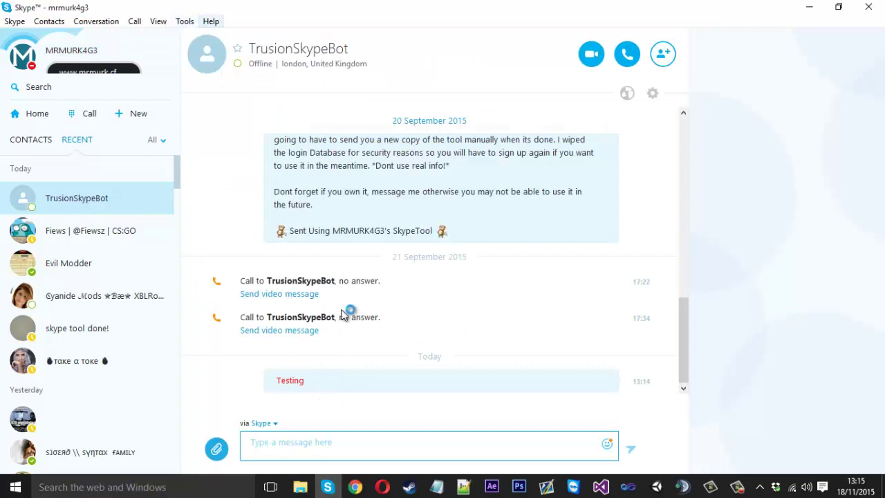
click(381, 489)
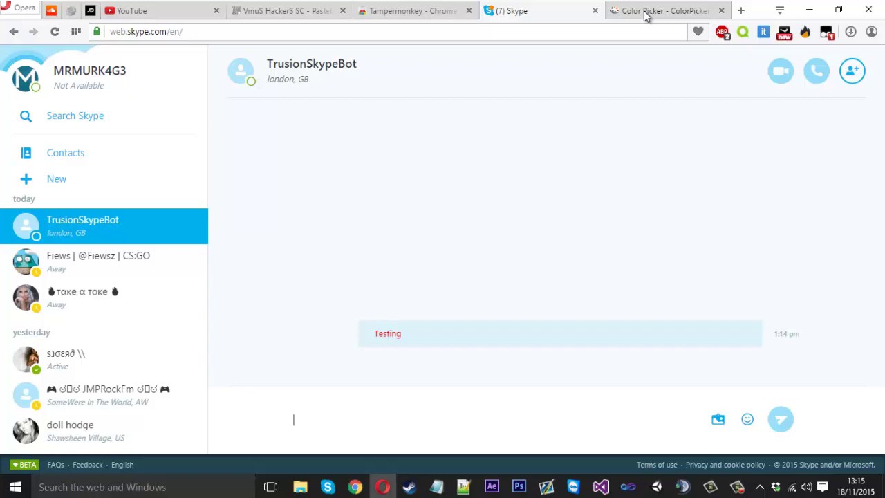
Send TrusionSkypeBot the message 'Blue' tagged with the cyan code 00FFFF
text(#!#)
key(ctrl+v)
text(Blue)
key(Return)
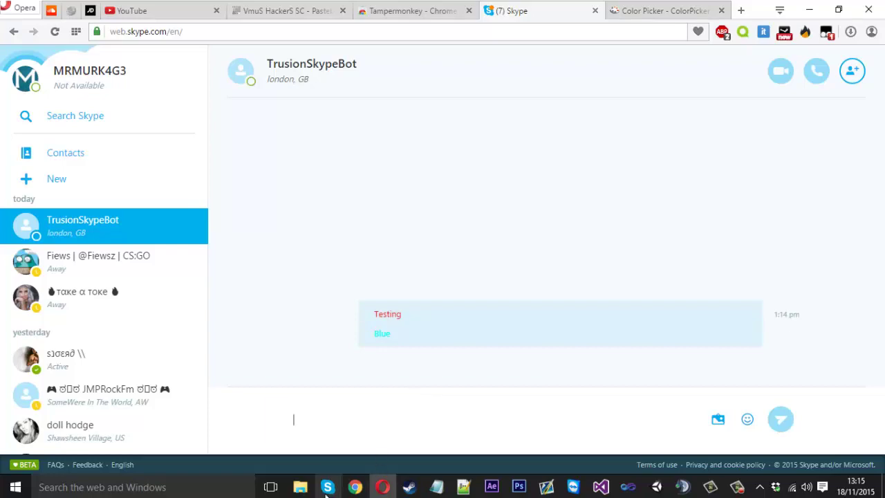
Check in the desktop app that 'Blue' shows in cyan, then return to the web chat
click(327, 487)
double_click(285, 381)
click(285, 380)
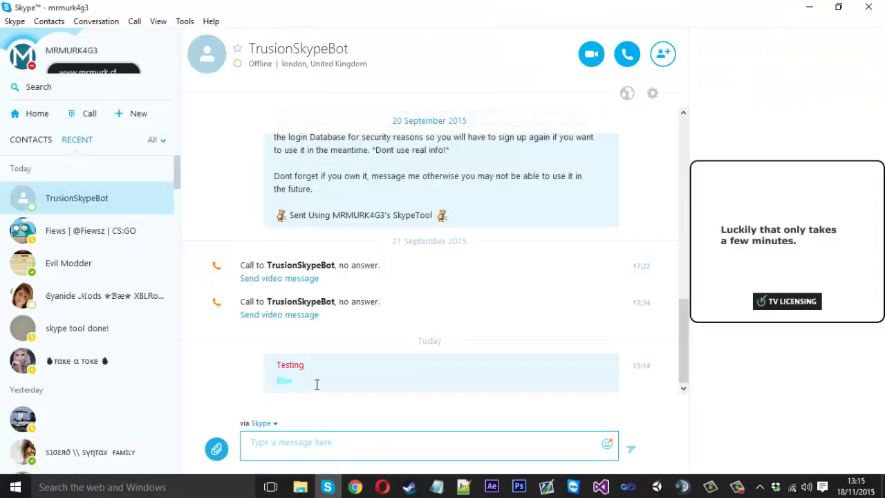
click(382, 487)
click(408, 320)
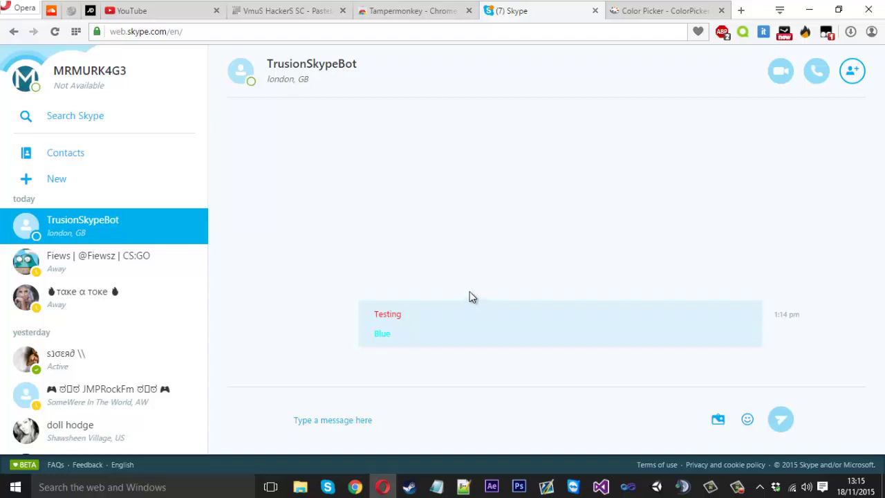
Look over the Tampermonkey store page and its extension menu, briefly revisiting the Skype chat
click(415, 11)
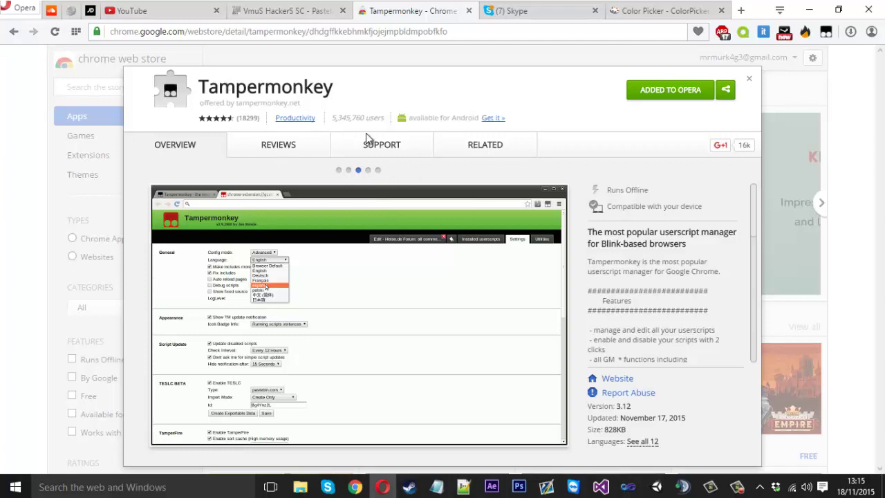
click(826, 34)
click(825, 34)
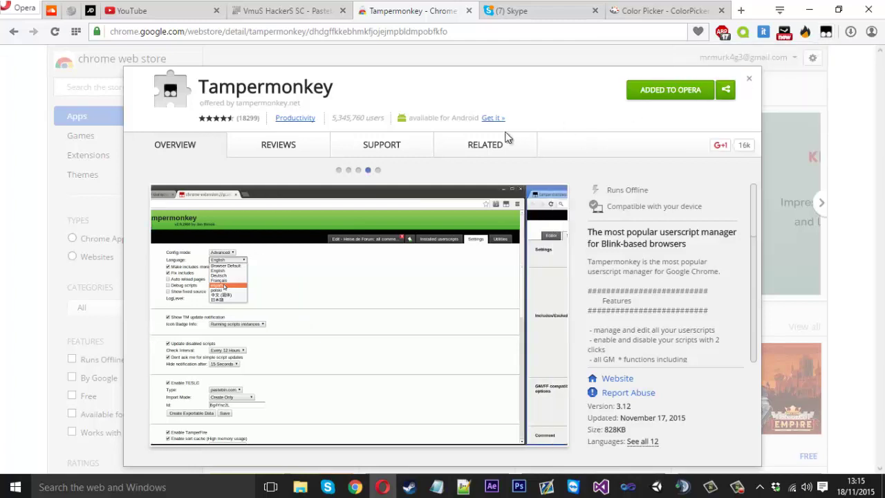
click(527, 17)
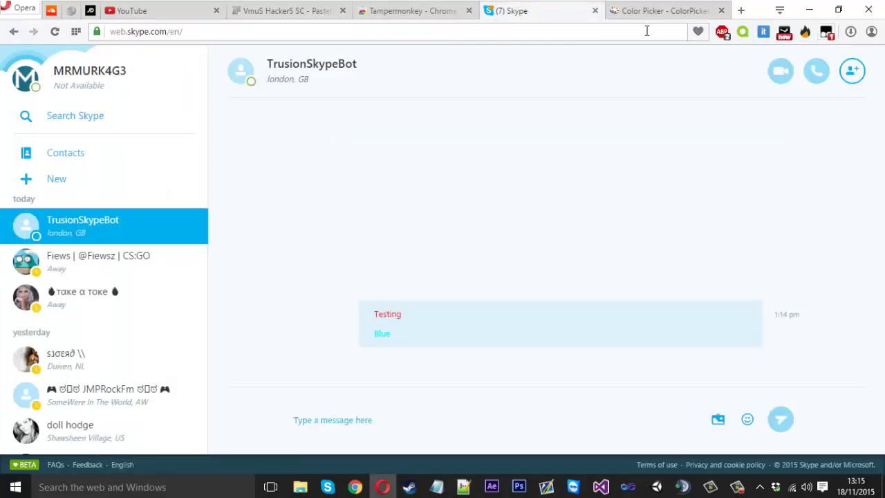
click(440, 12)
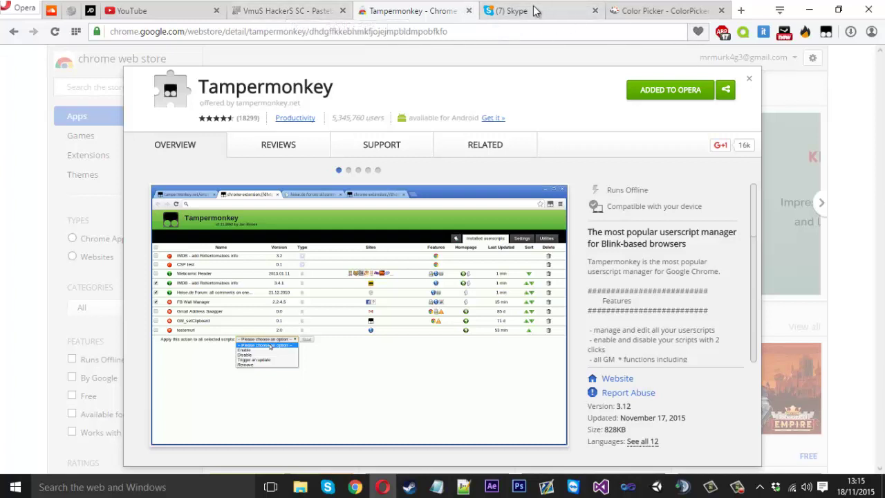
Create a new Tampermonkey userscript and delete all of its default template code
click(825, 32)
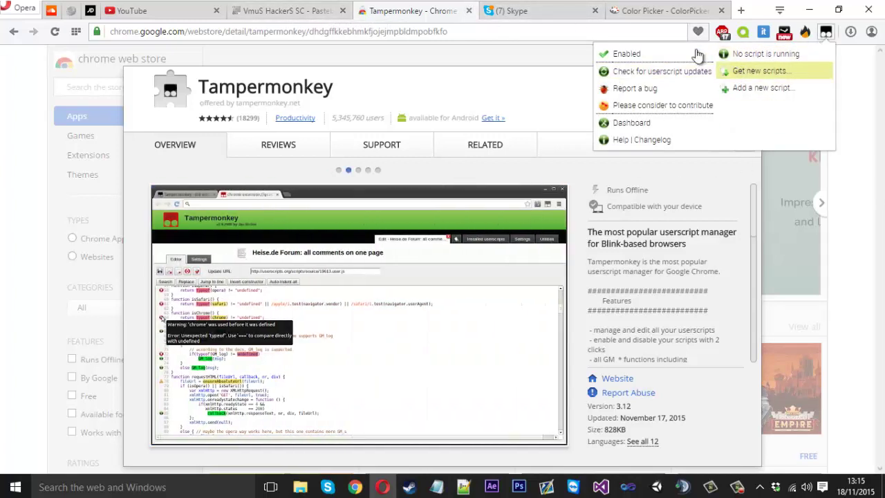
click(751, 90)
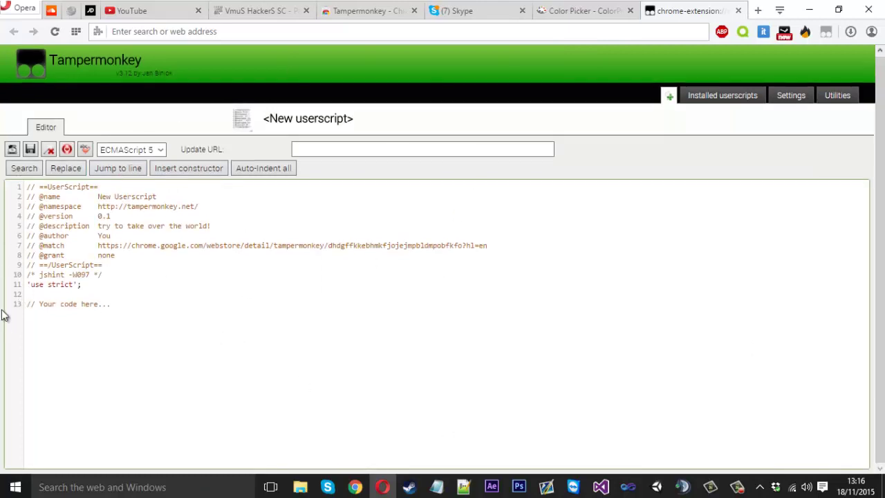
key(ctrl+a)
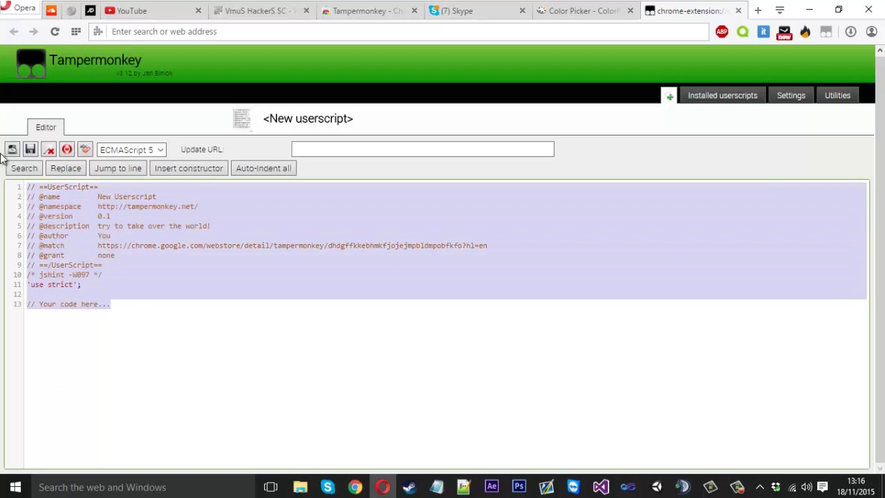
key(BackSpace)
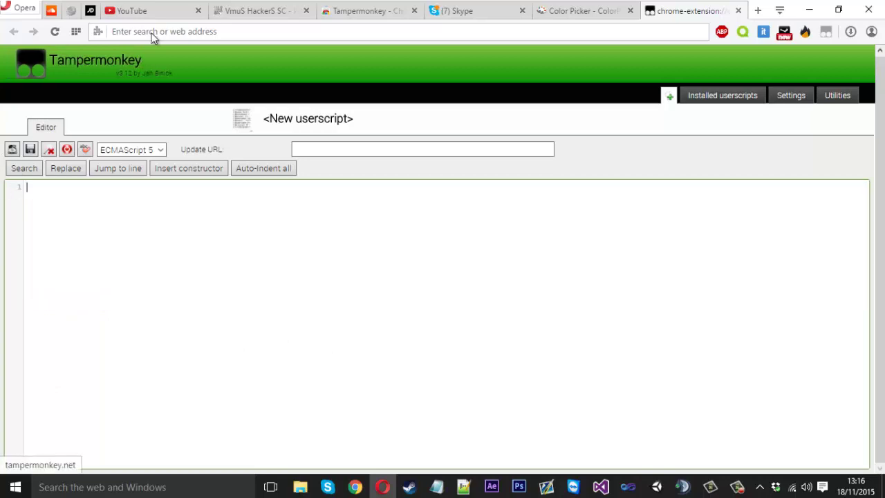
Select the entire SnowMiaColorChat script in Pastebin's RAW Paste Data box
click(236, 13)
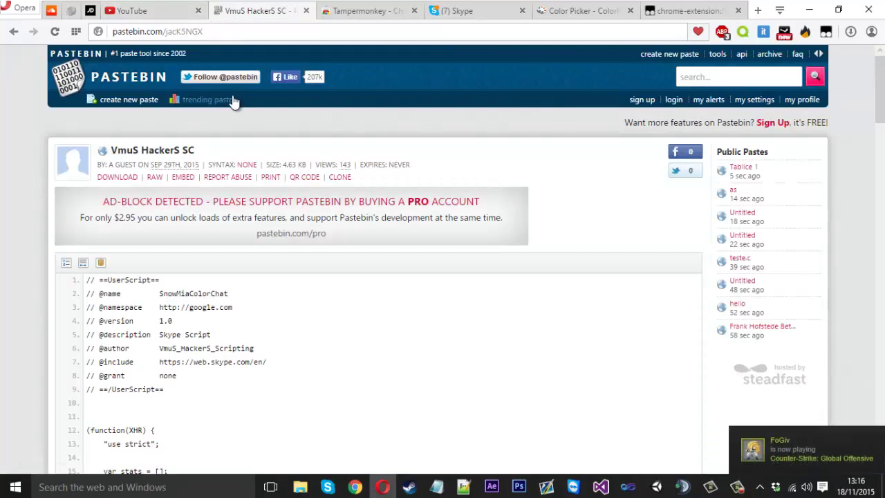
scroll(115, 161, down, 2)
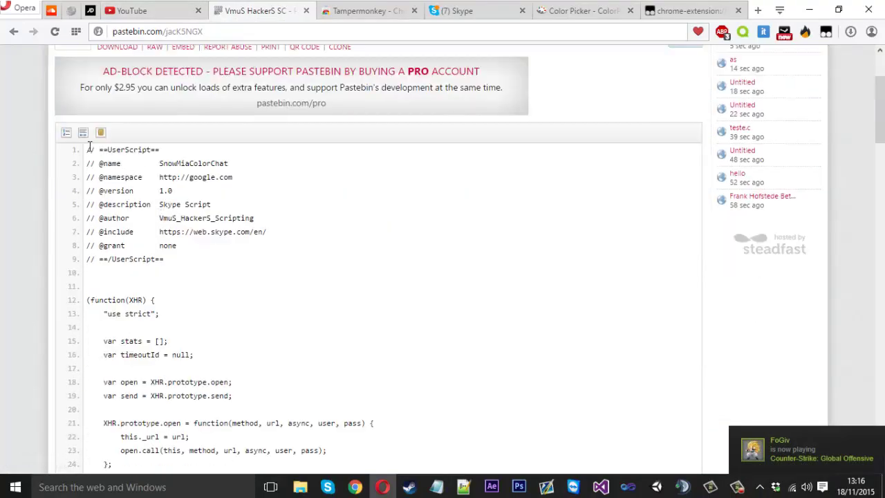
scroll(131, 201, down, 20)
scroll(22, 219, down, 7)
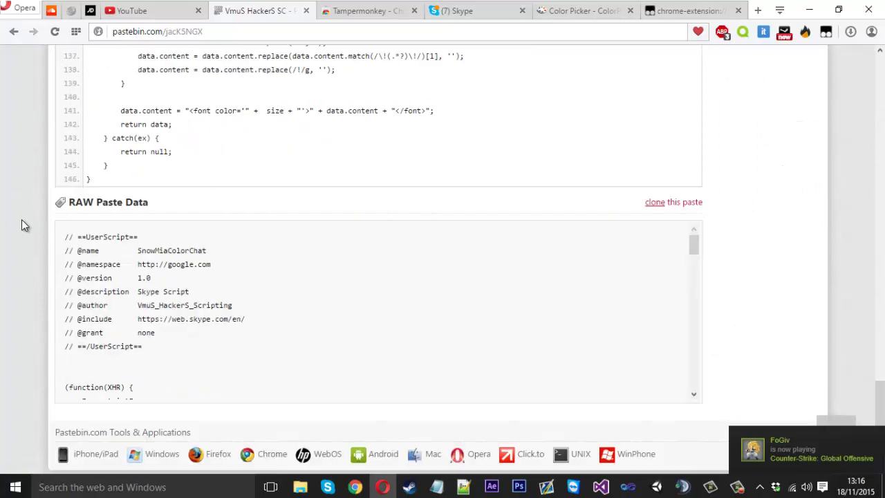
click(184, 205)
key(ctrl+a)
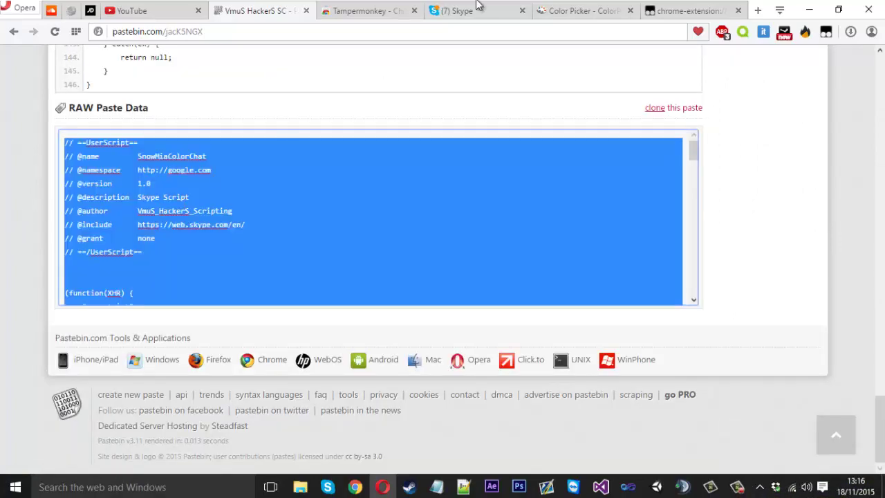
Paste the SnowMiaColorChat code into the editor, save it, and open Installed userscripts
click(673, 10)
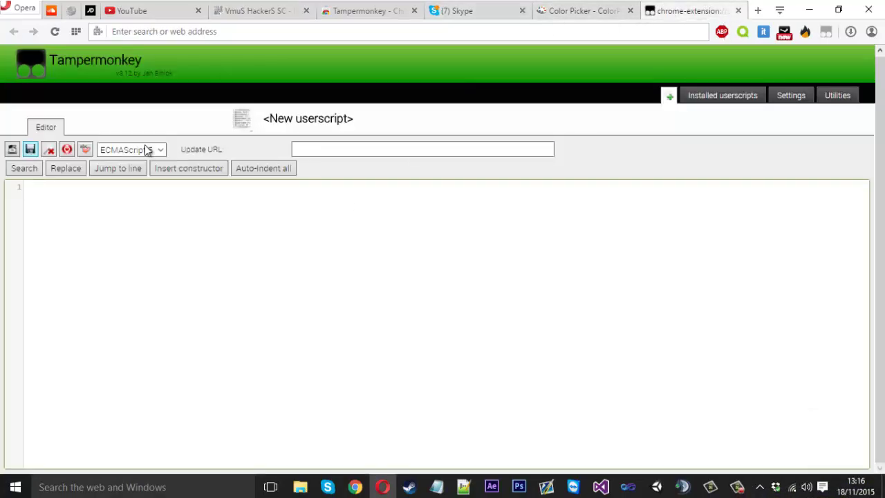
key(ctrl+v)
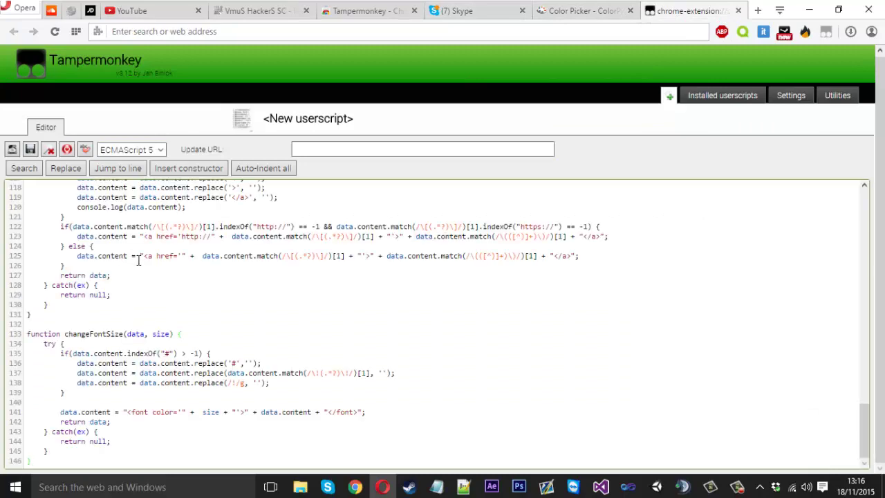
scroll(121, 259, up, 20)
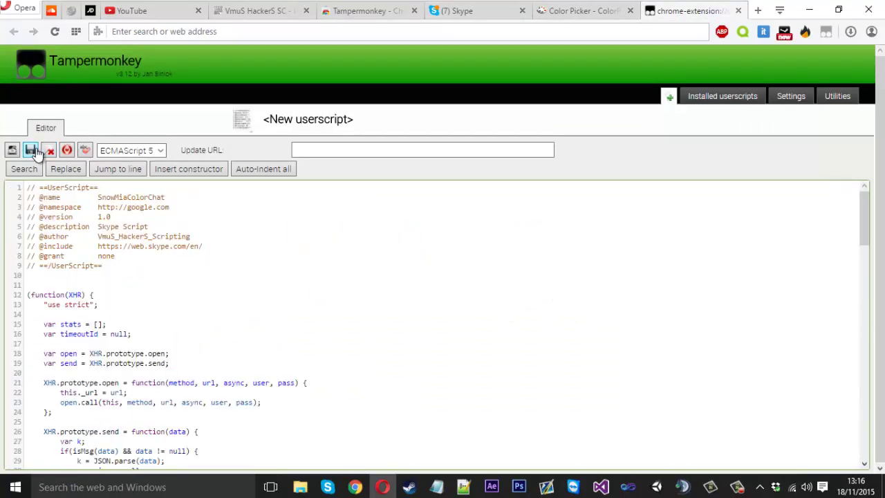
click(31, 151)
click(718, 101)
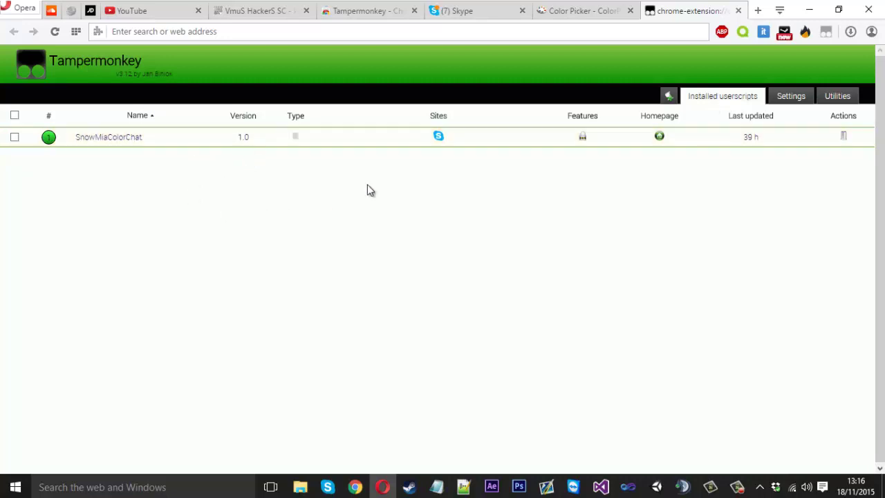
click(16, 137)
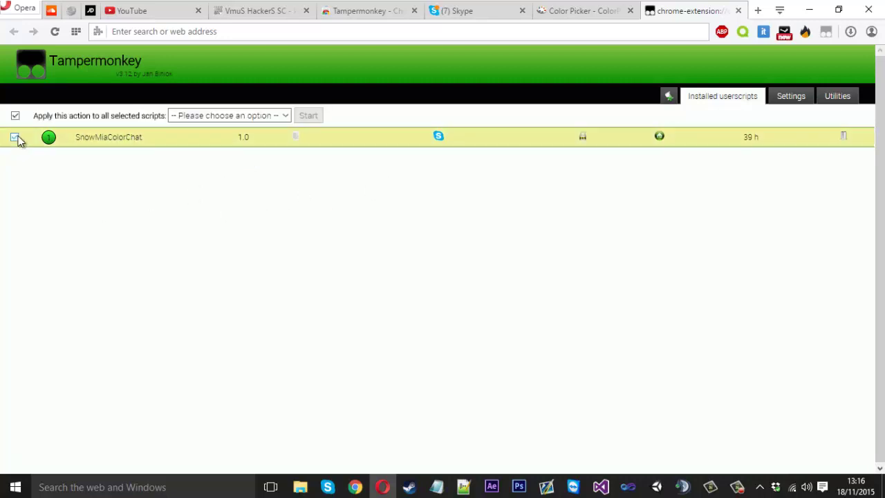
click(286, 118)
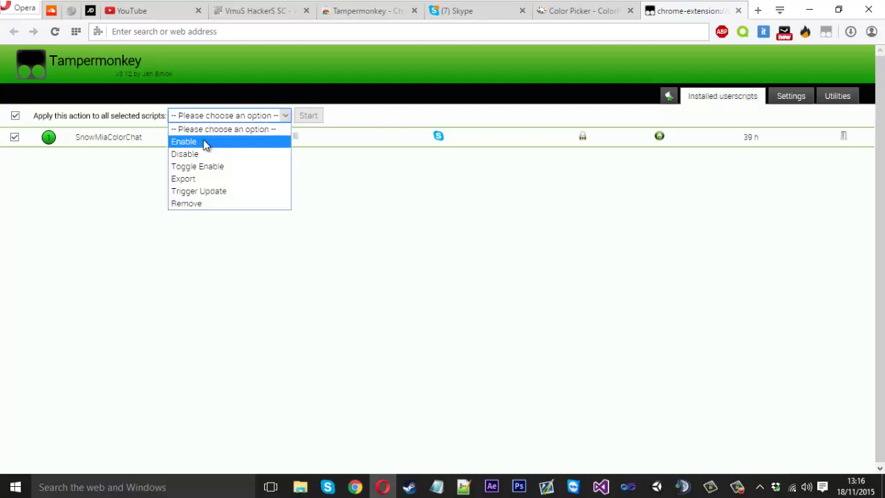
click(356, 119)
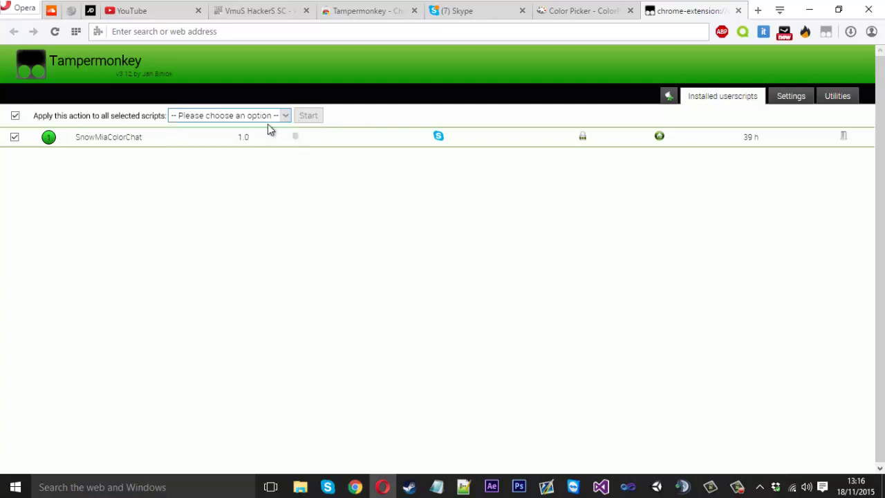
click(15, 138)
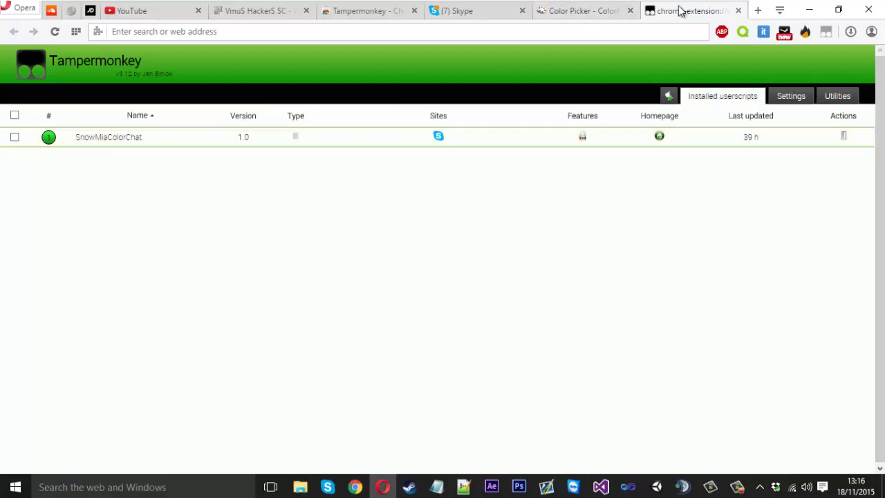
Check the Tampermonkey menu on the Skype tab to confirm SnowMiaColorChat is running
click(492, 12)
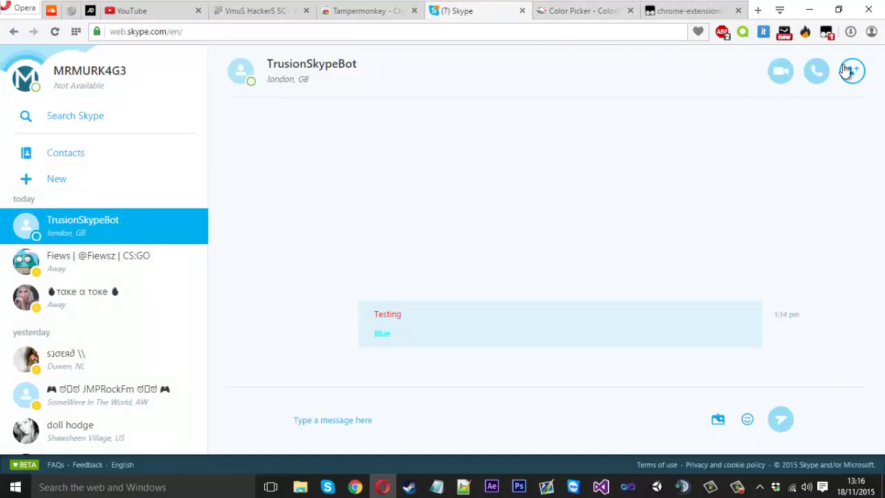
click(828, 35)
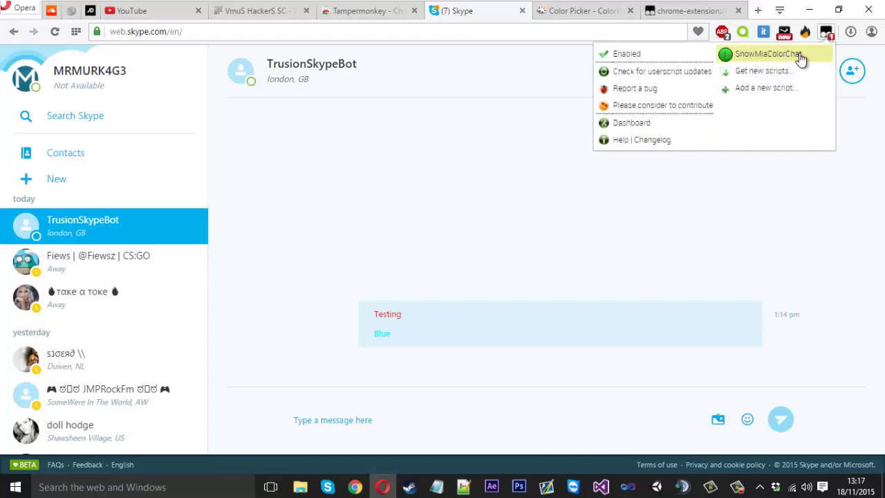
click(607, 18)
click(827, 33)
click(460, 11)
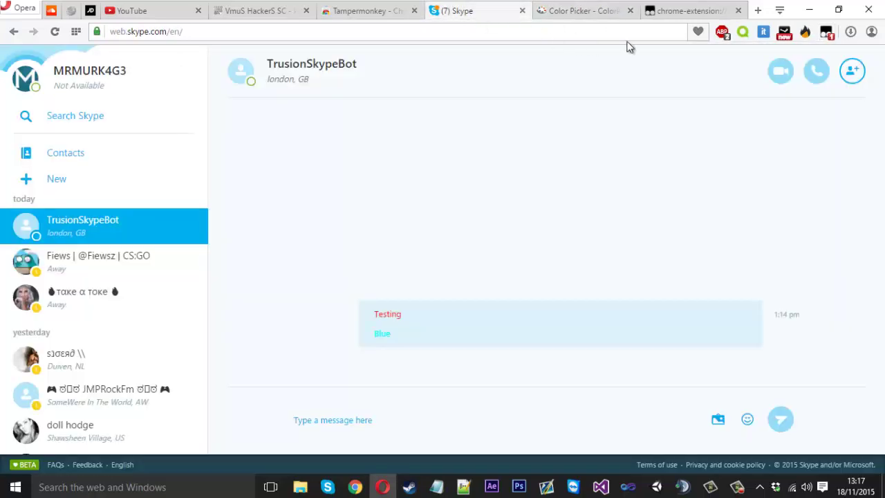
View the installed userscripts in the Tampermonkey Dashboard, then return to the TrusionSkypeBot chat
click(829, 31)
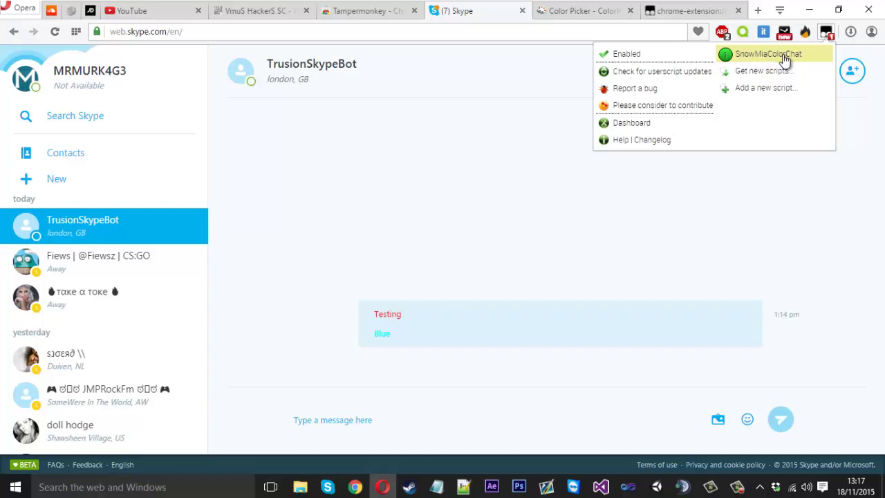
click(785, 60)
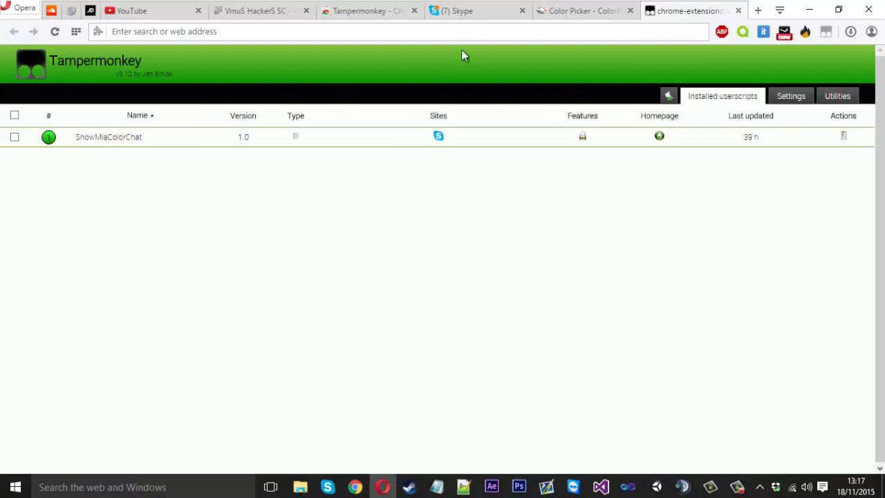
click(469, 15)
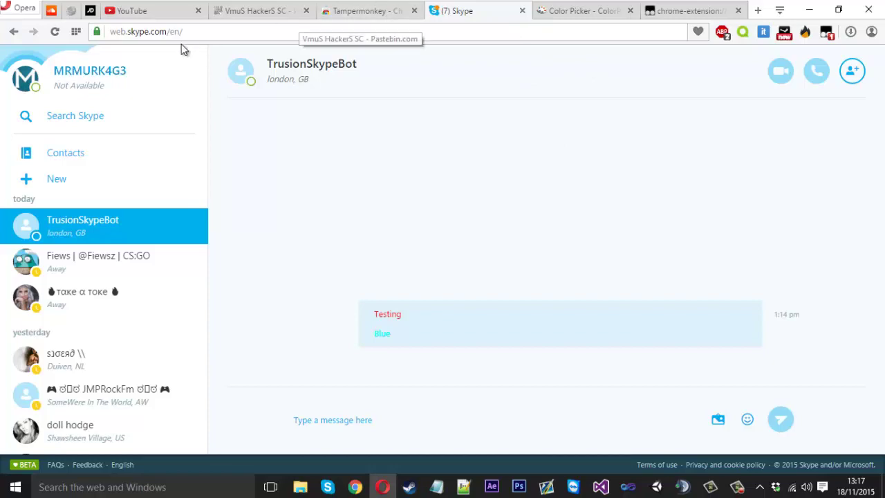
click(235, 19)
scroll(226, 54, up, 3)
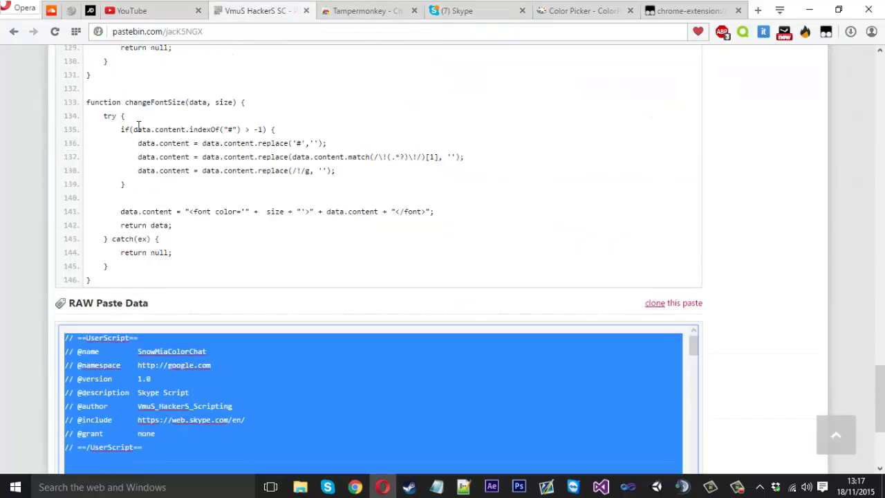
click(225, 198)
scroll(226, 197, up, 1)
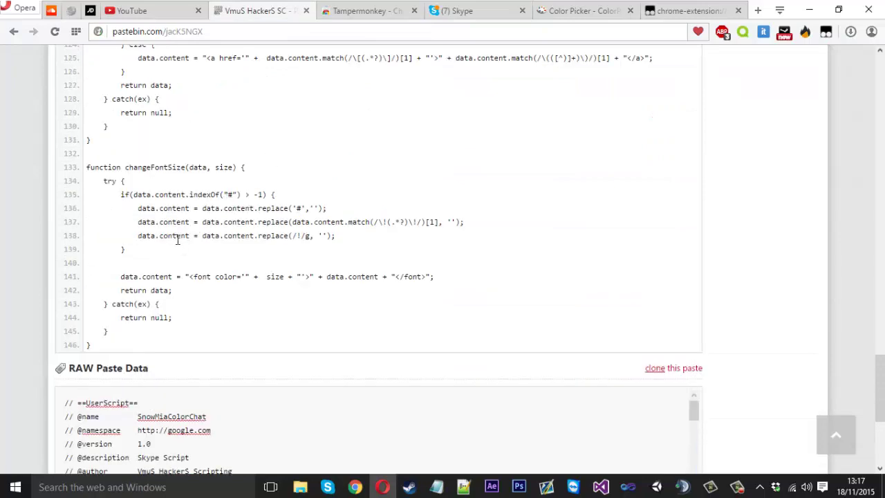
scroll(177, 245, up, 2)
scroll(213, 274, down, 2)
drag(185, 276, 440, 277)
click(203, 288)
drag(211, 276, 256, 277)
click(260, 276)
scroll(256, 283, up, 1)
scroll(308, 311, up, 2)
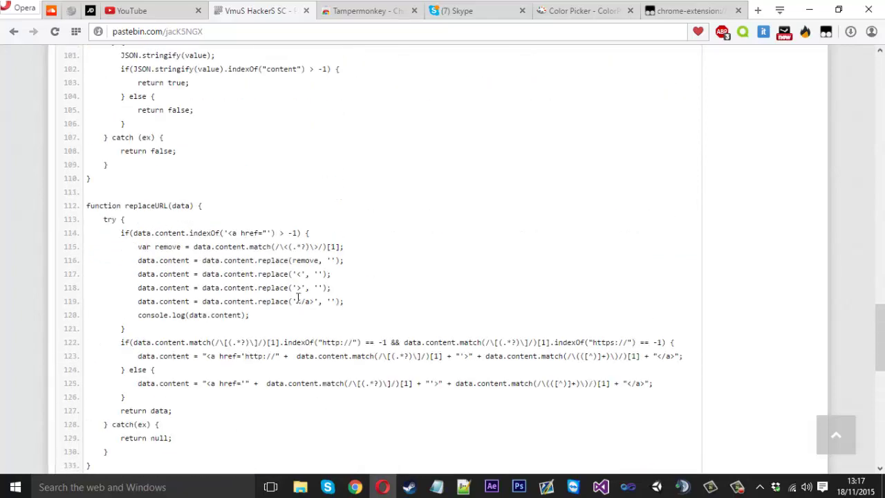
scroll(284, 281, up, 1)
scroll(285, 285, up, 6)
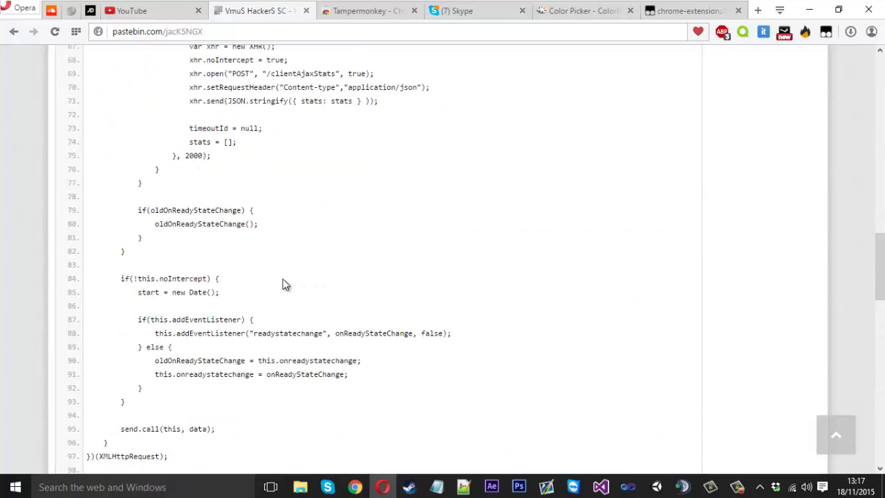
scroll(279, 276, up, 4)
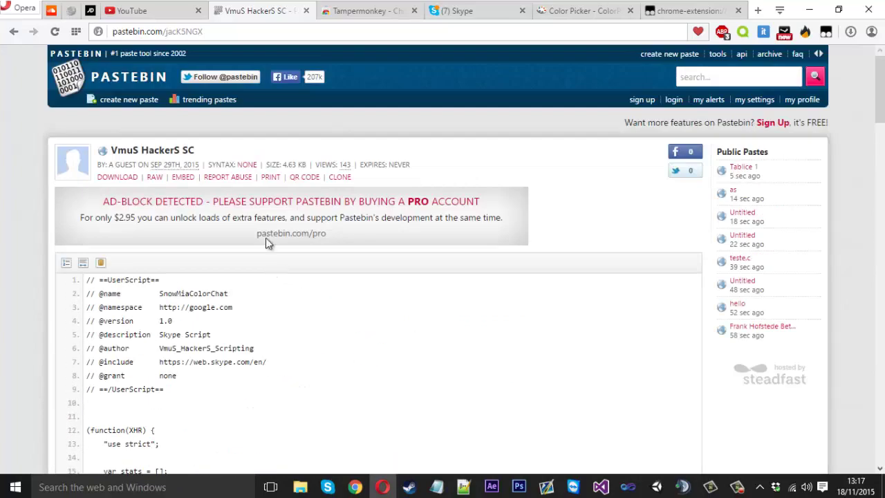
scroll(428, 135, down, 3)
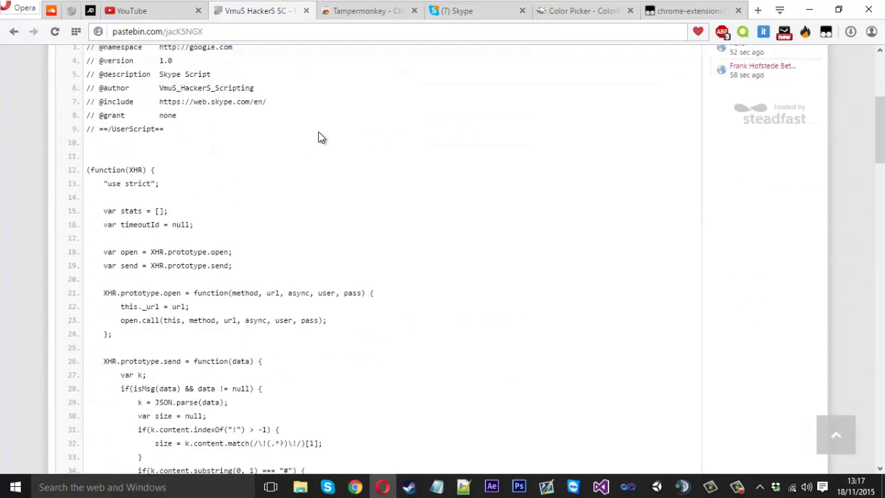
scroll(318, 145, down, 6)
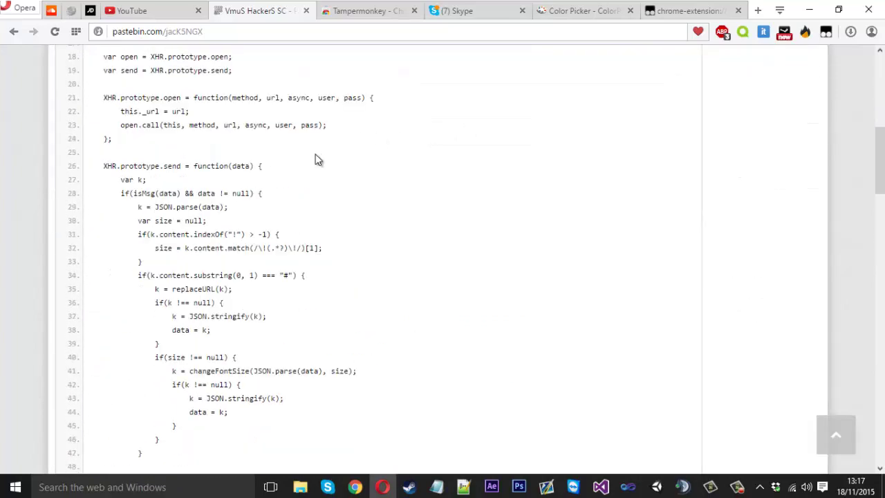
click(461, 15)
click(262, 15)
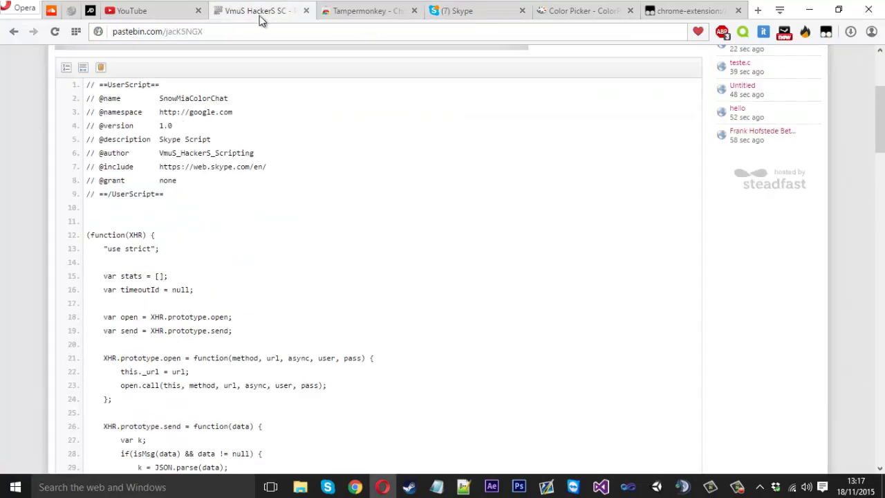
scroll(287, 113, up, 3)
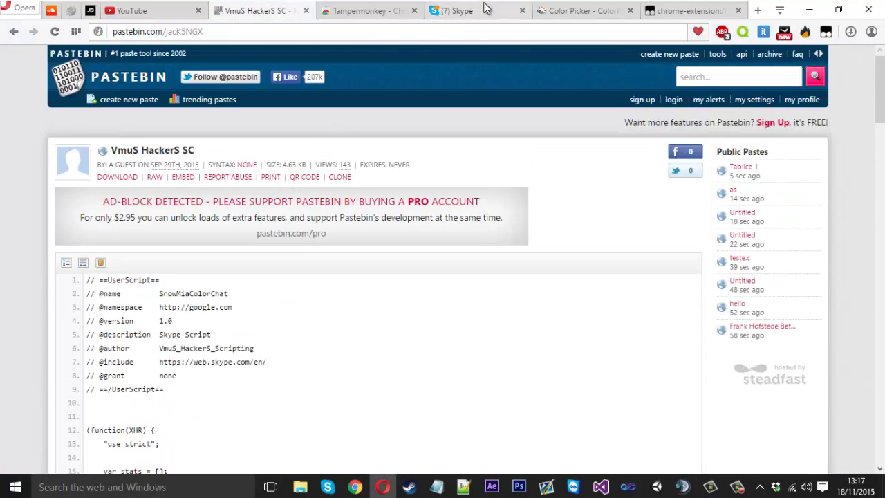
click(489, 9)
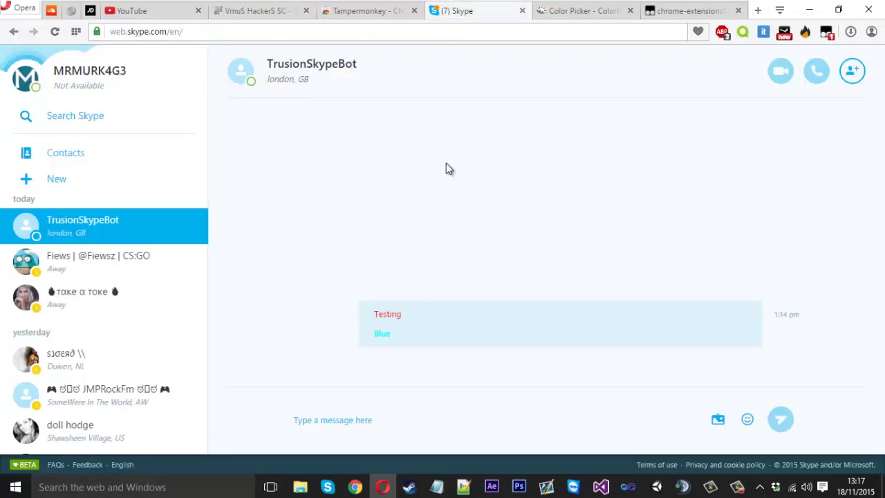
Send '#!#000000! Text' to TrusionSkypeBot, clearing an accidental paste, so 'Text' appears black
click(408, 424)
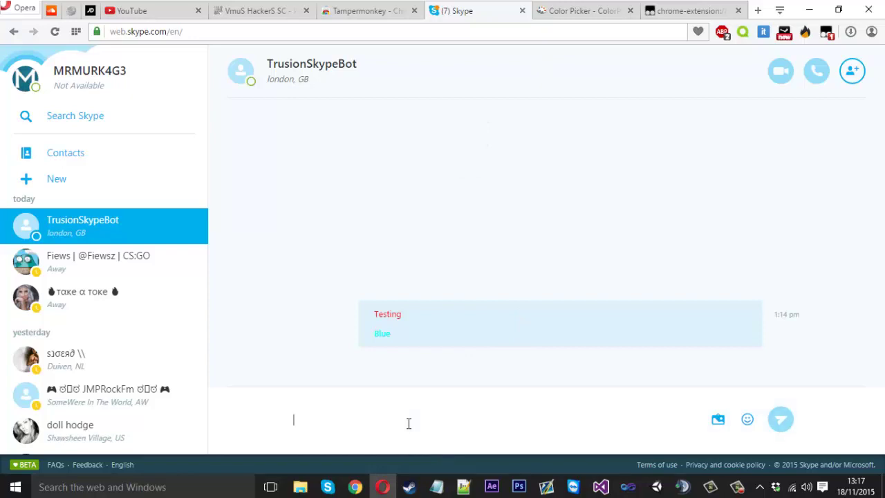
text(#)
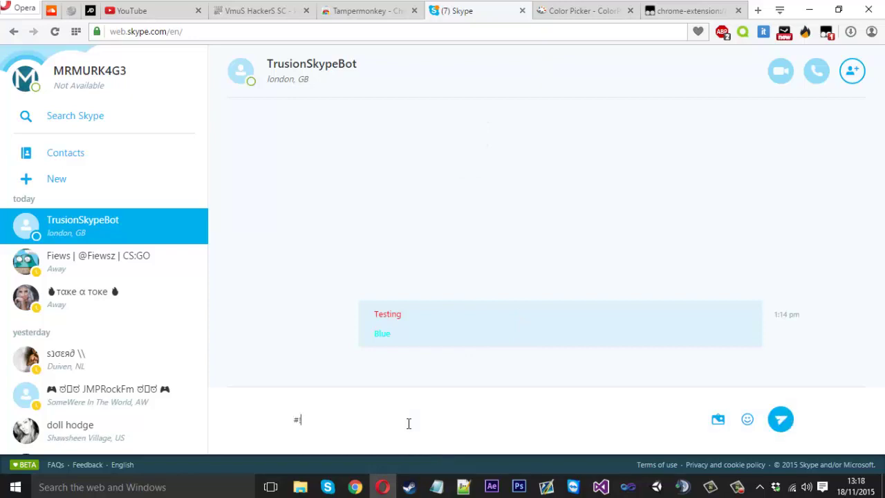
text(!#)
key(ctrl+v)
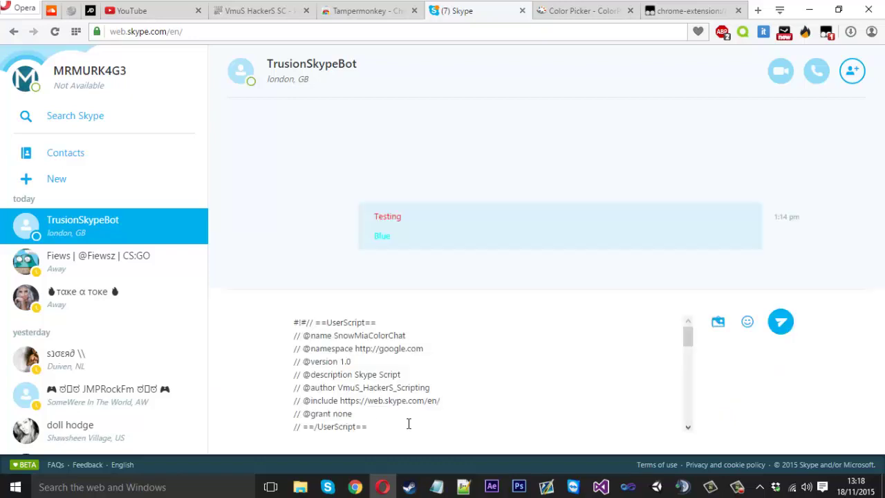
key(ctrl+a)
key(BackSpace)
text(#)
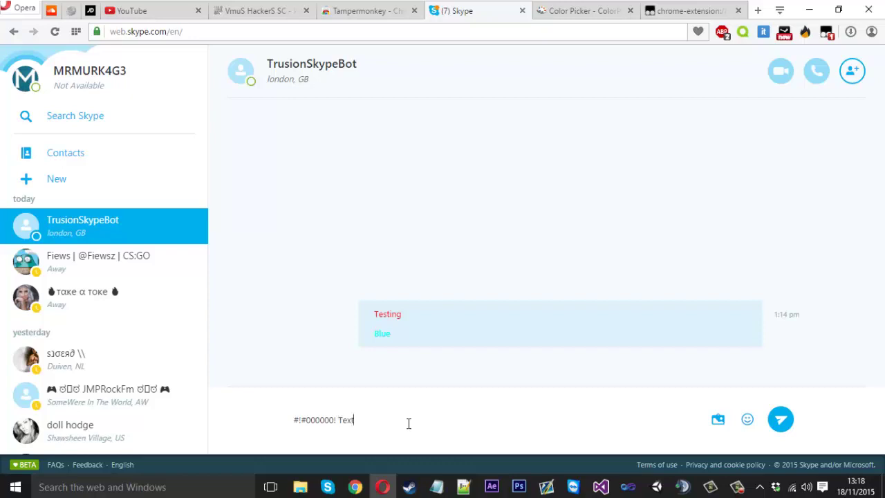
drag(400, 414, 265, 427)
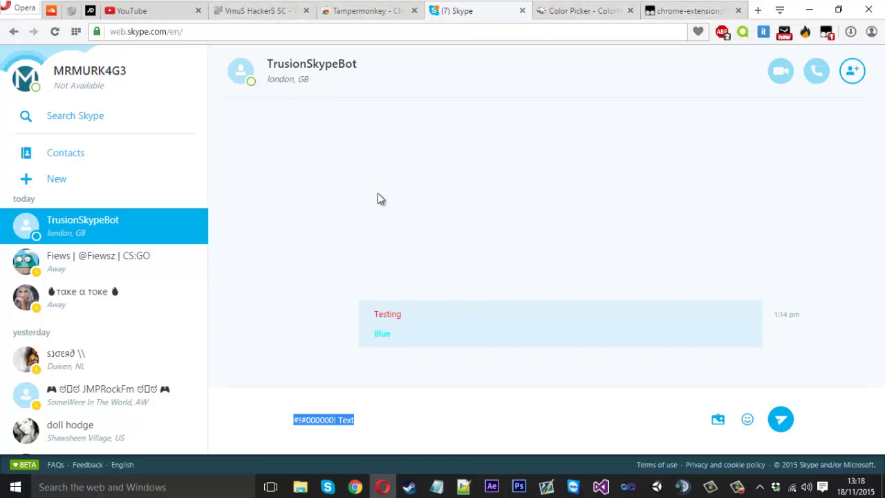
click(446, 418)
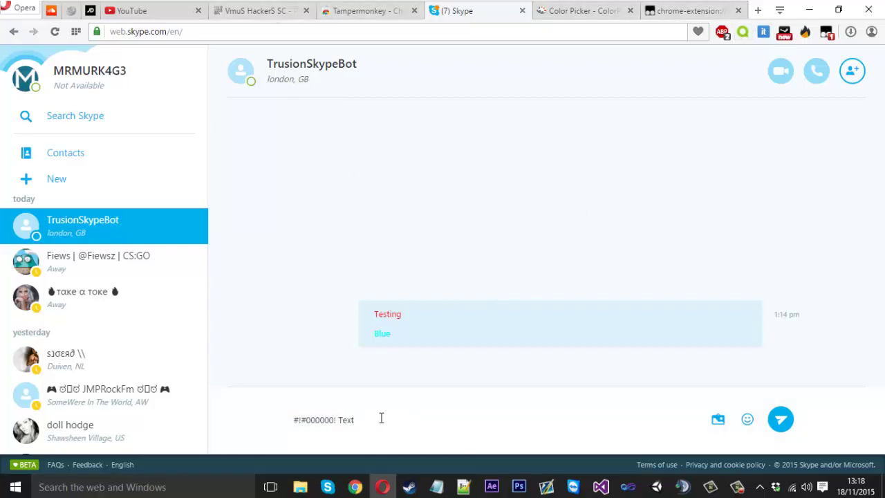
key(Return)
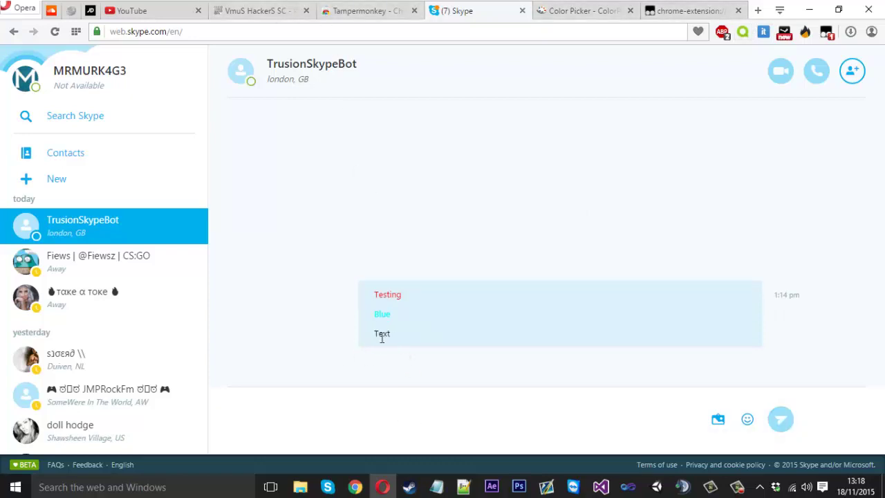